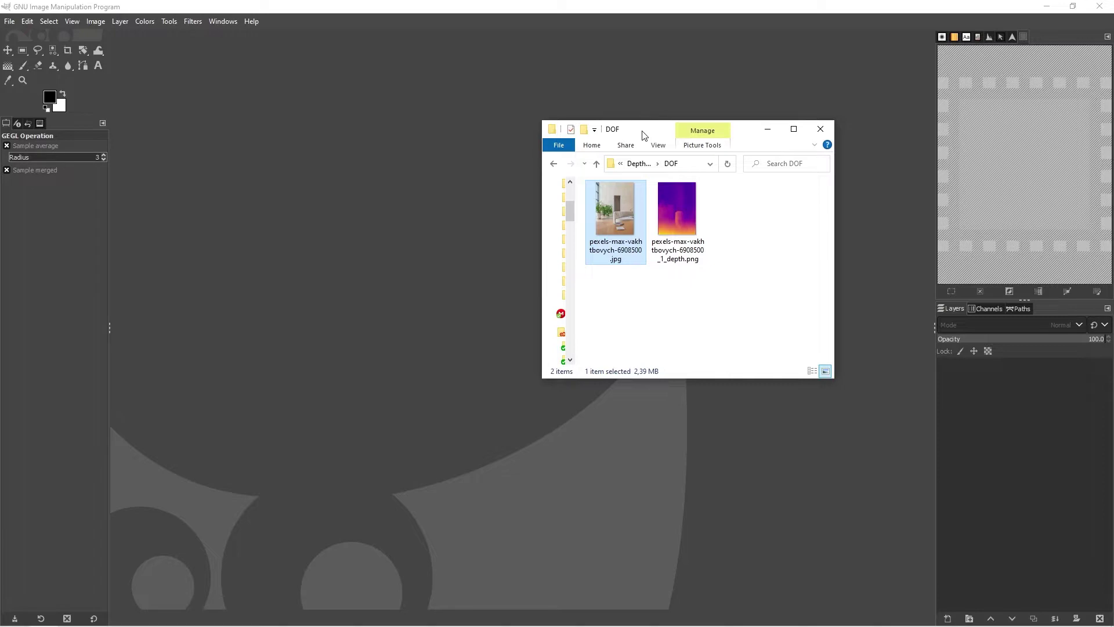
- Bring up the 3dphoto.io depth-map generator in Brave to process the interior photo
{"action": "key", "text": "alt+Tab"}
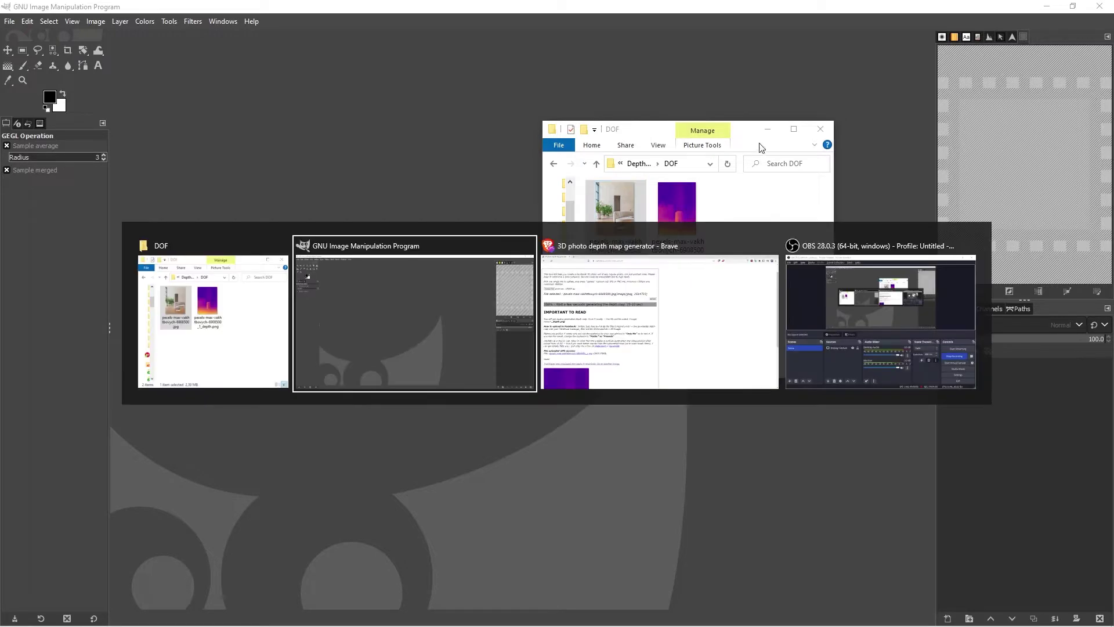
{"action": "left_click", "coordinate": [679, 325]}
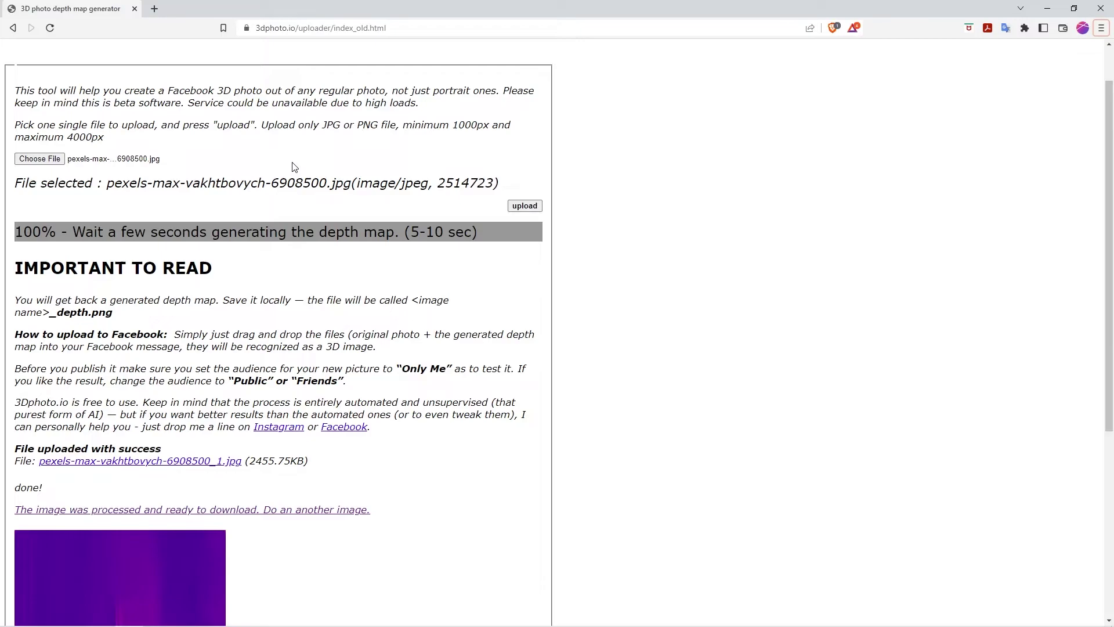
- Load pexels-max-vakhtbovych-6908500.jpg from the DOF folder into GIMP and fit it to the window
{"action": "key", "text": "alt+Tab"}
{"action": "key", "text": "alt+Tab"}
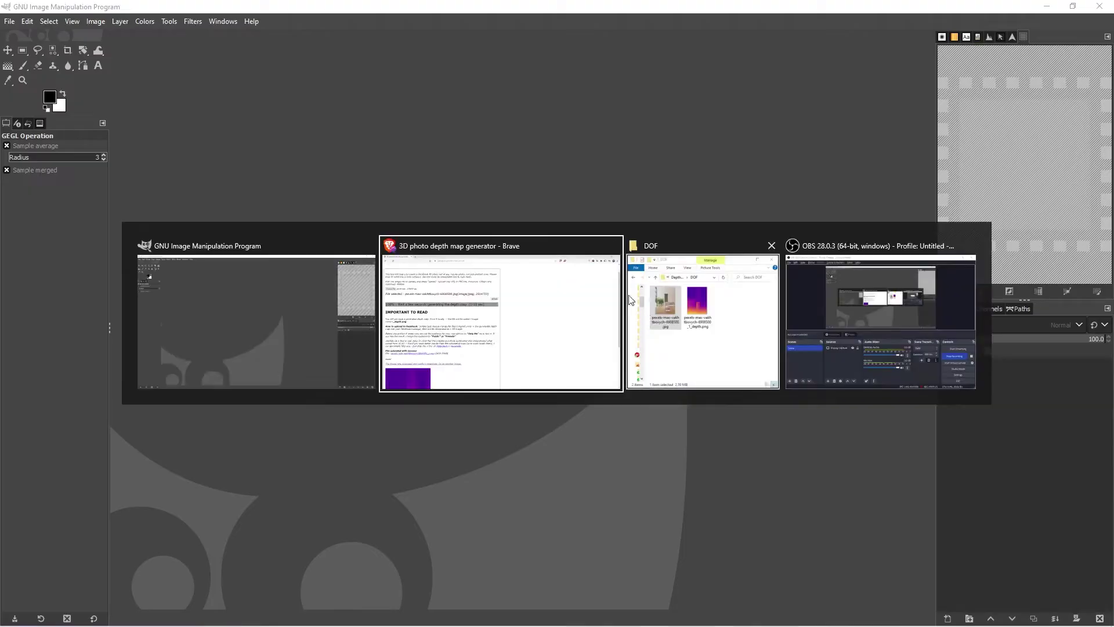
{"action": "left_click", "coordinate": [705, 341]}
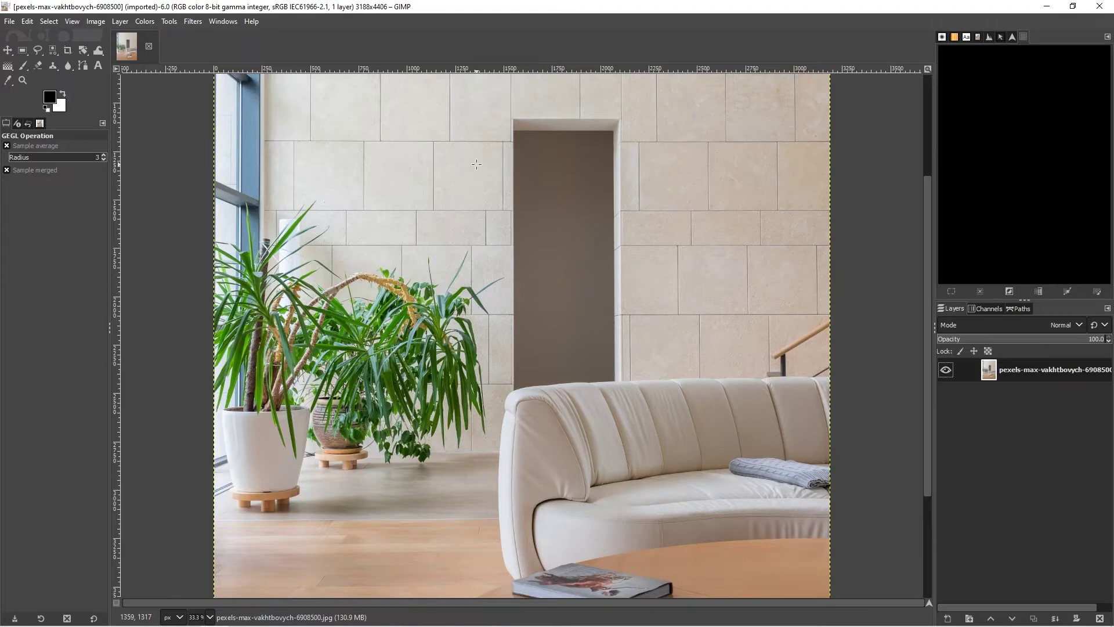
{"action": "key", "text": "shift+ctrl+j"}
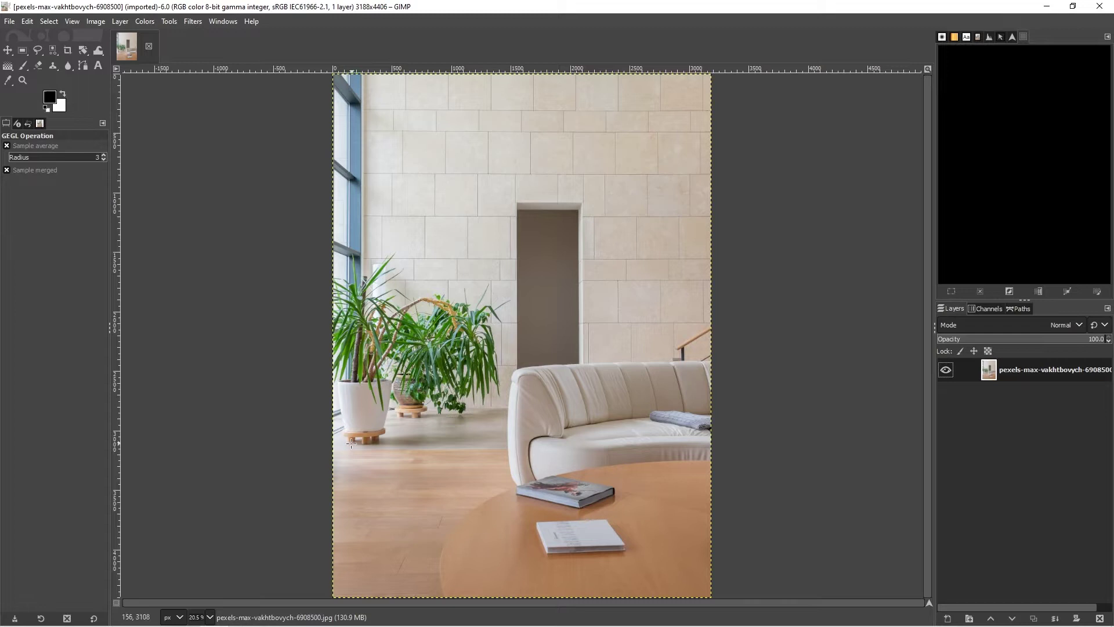
{"action": "key", "text": "alt+Tab"}
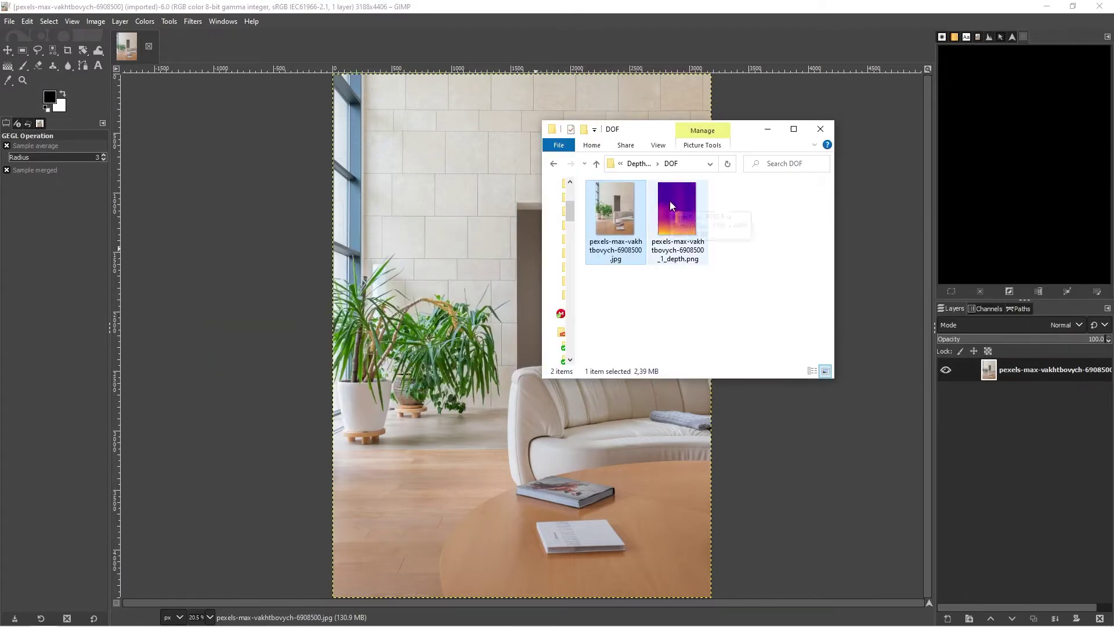
- Open pexels-max-vakhtbovych-6908500_1_depth.png in GIMP and fit it to the window
{"action": "left_click", "coordinate": [9, 21]}
{"action": "left_click", "coordinate": [29, 68]}
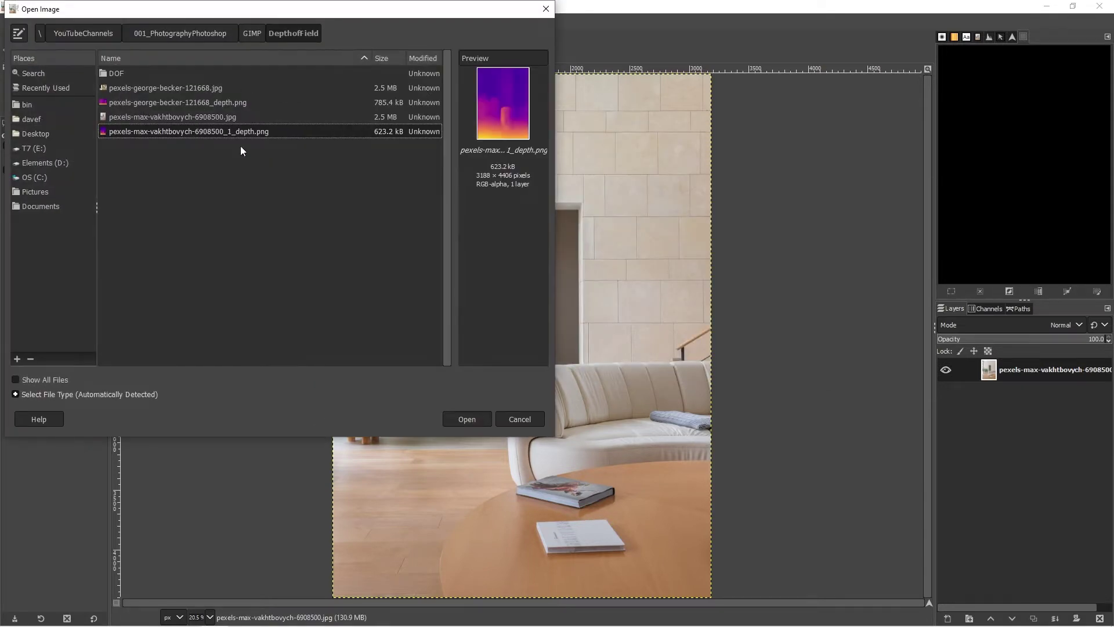
{"action": "left_click", "coordinate": [480, 419]}
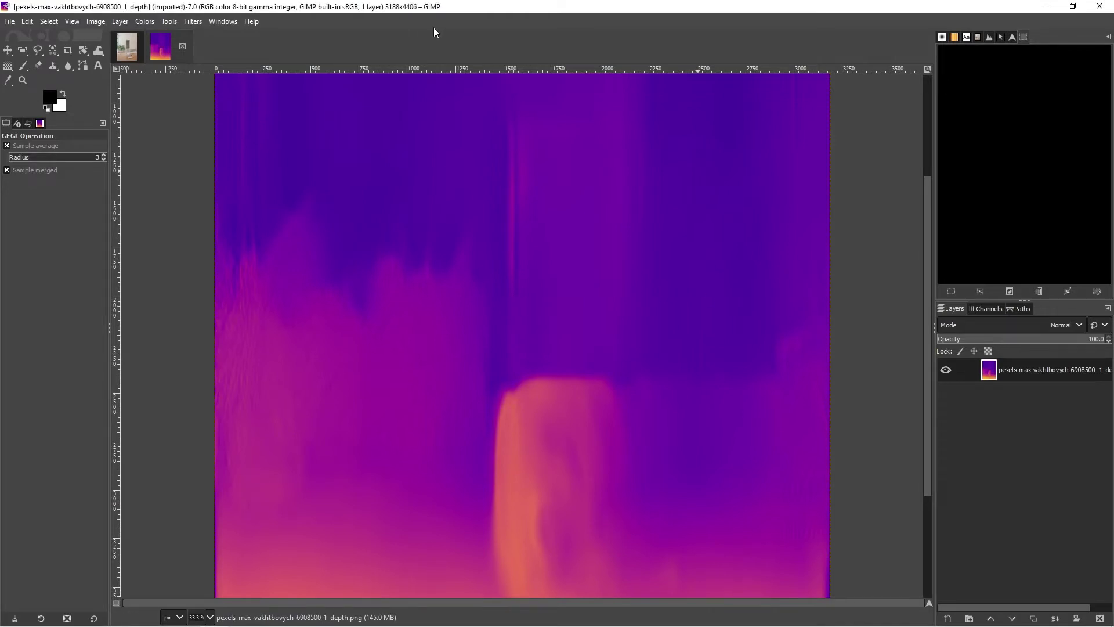
{"action": "key", "text": "shift+ctrl+j"}
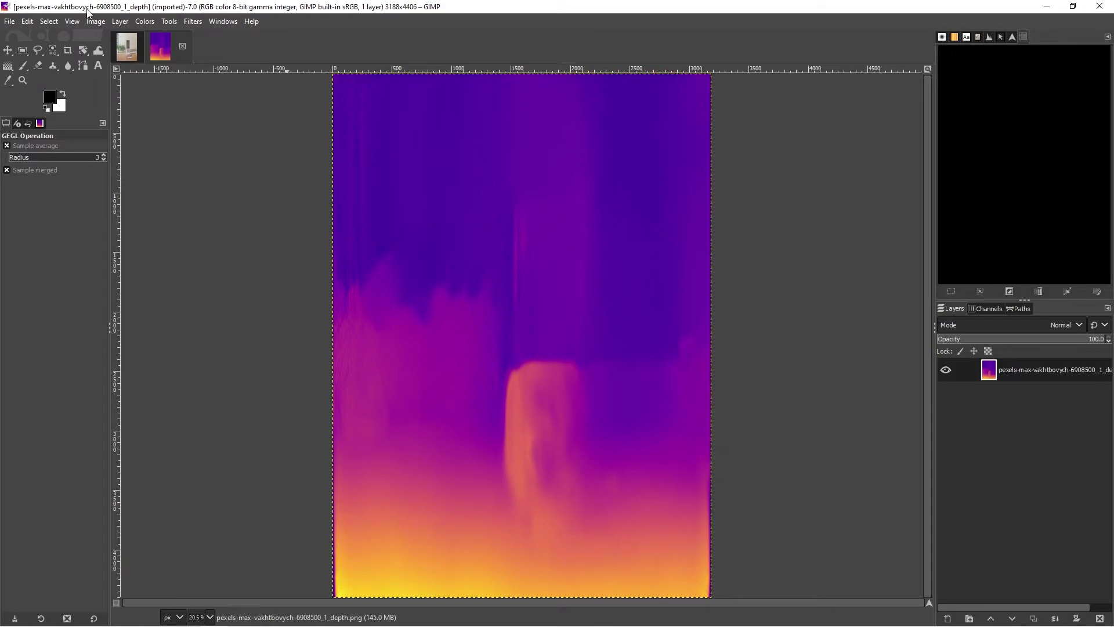
- Desaturate the depth map with Hue-Saturation at saturation -100
{"action": "left_click", "coordinate": [144, 23]}
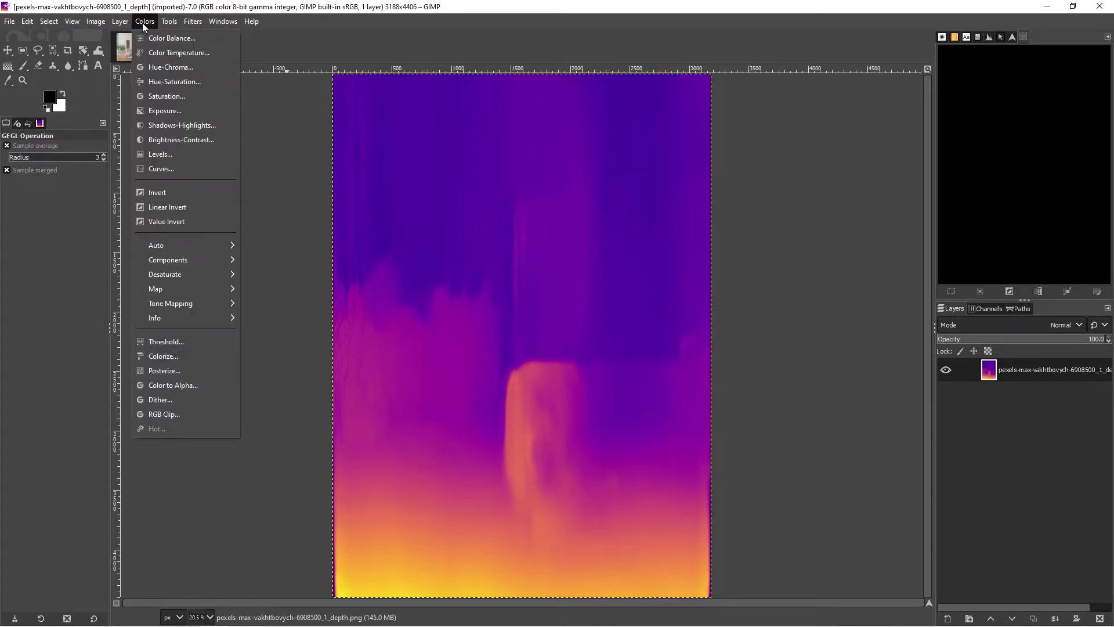
{"action": "left_click", "coordinate": [172, 82]}
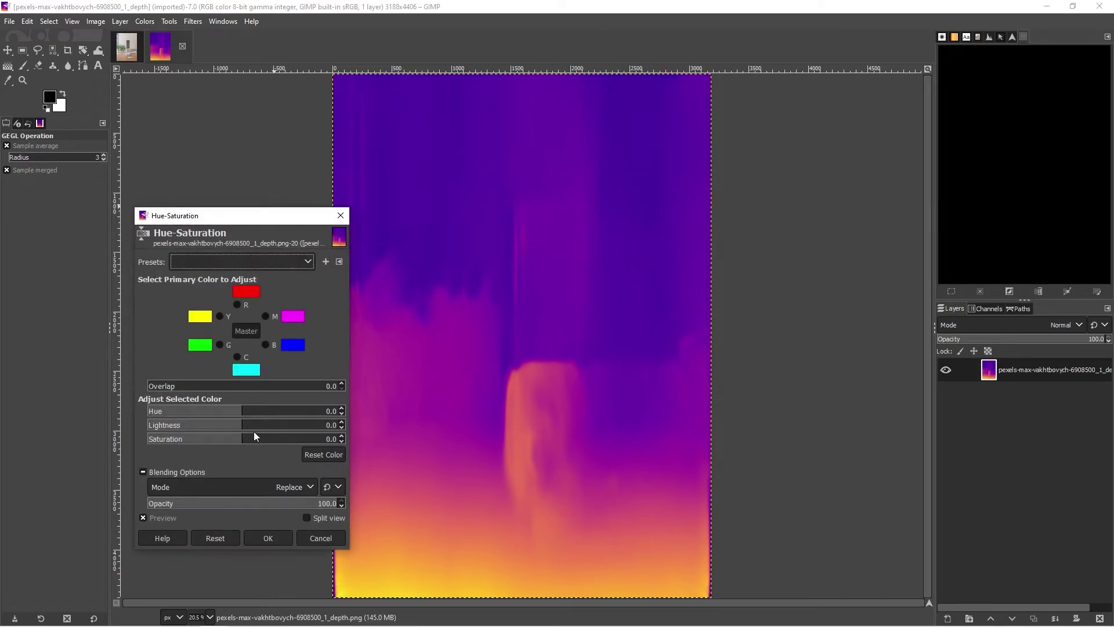
{"action": "left_click_drag", "start_coordinate": [256, 437], "coordinate": [93, 431]}
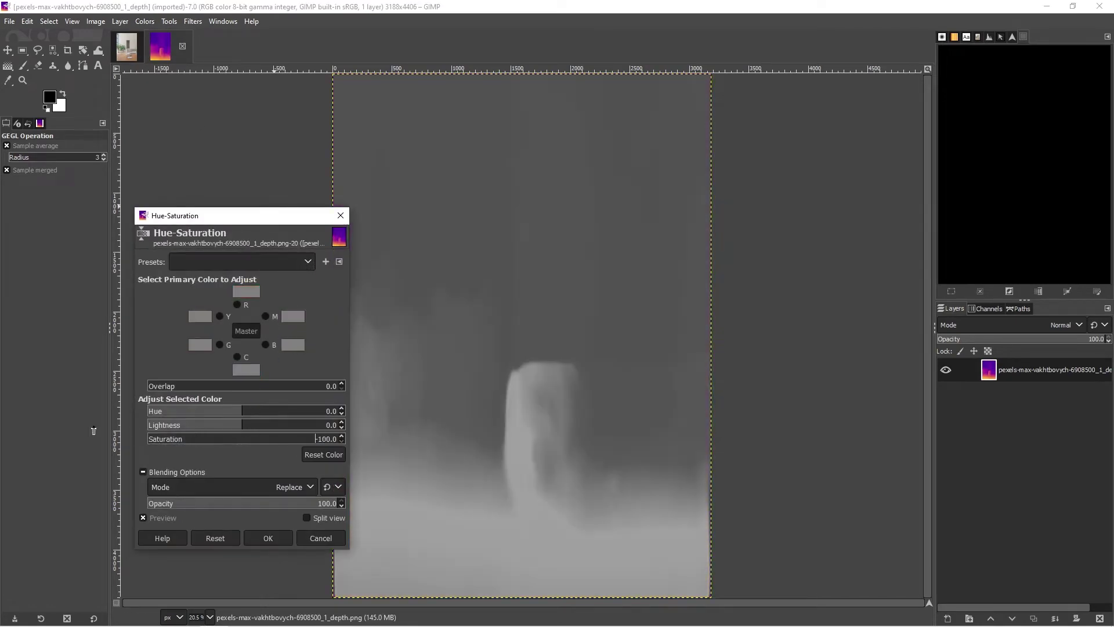
{"action": "left_click", "coordinate": [275, 538]}
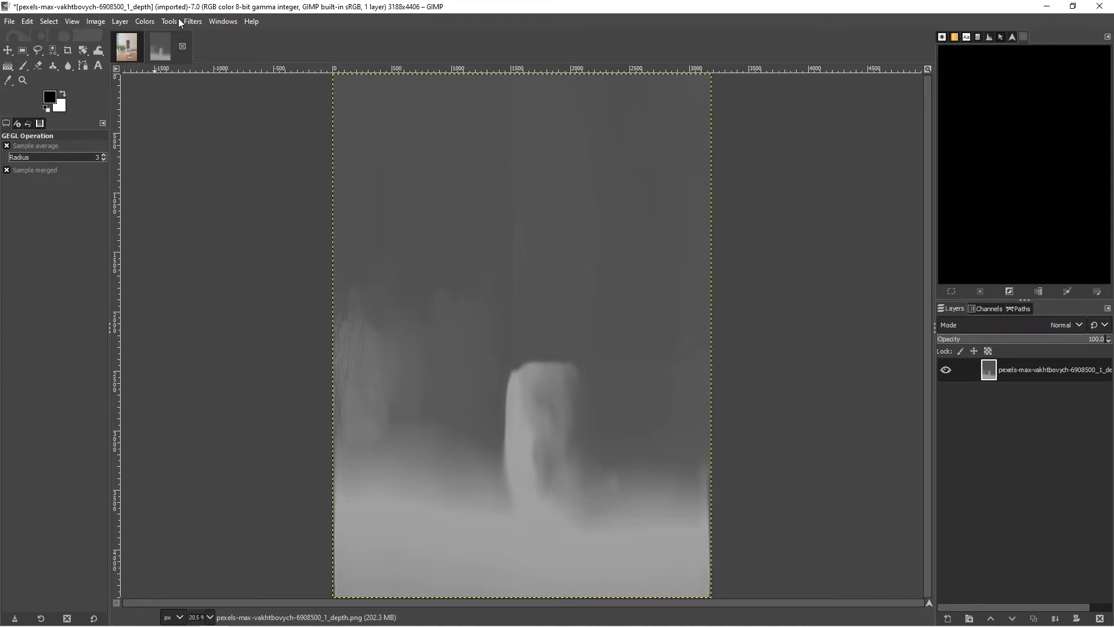
- Invert the grayscale depth map and lower the Levels midtones to 0.63
{"action": "left_click", "coordinate": [138, 24]}
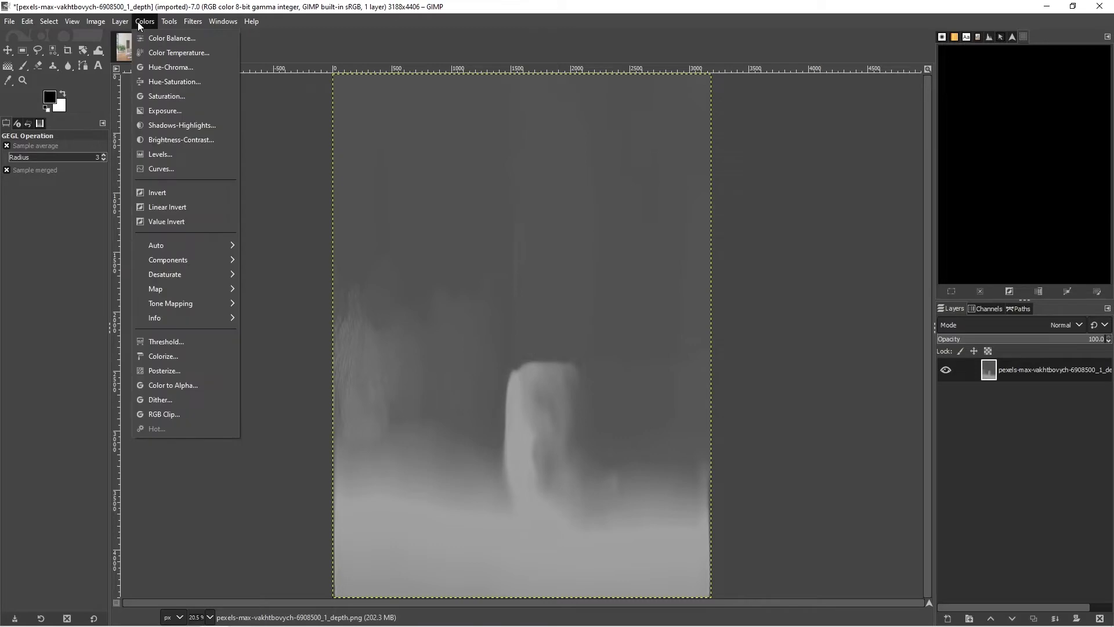
{"action": "left_click", "coordinate": [158, 194]}
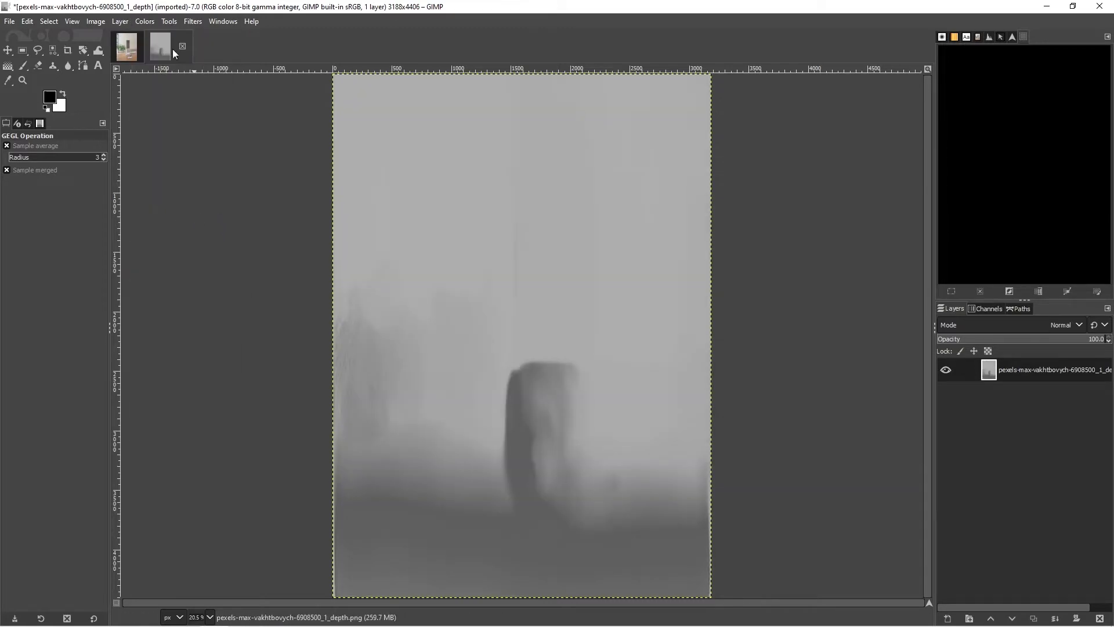
{"action": "left_click", "coordinate": [144, 20]}
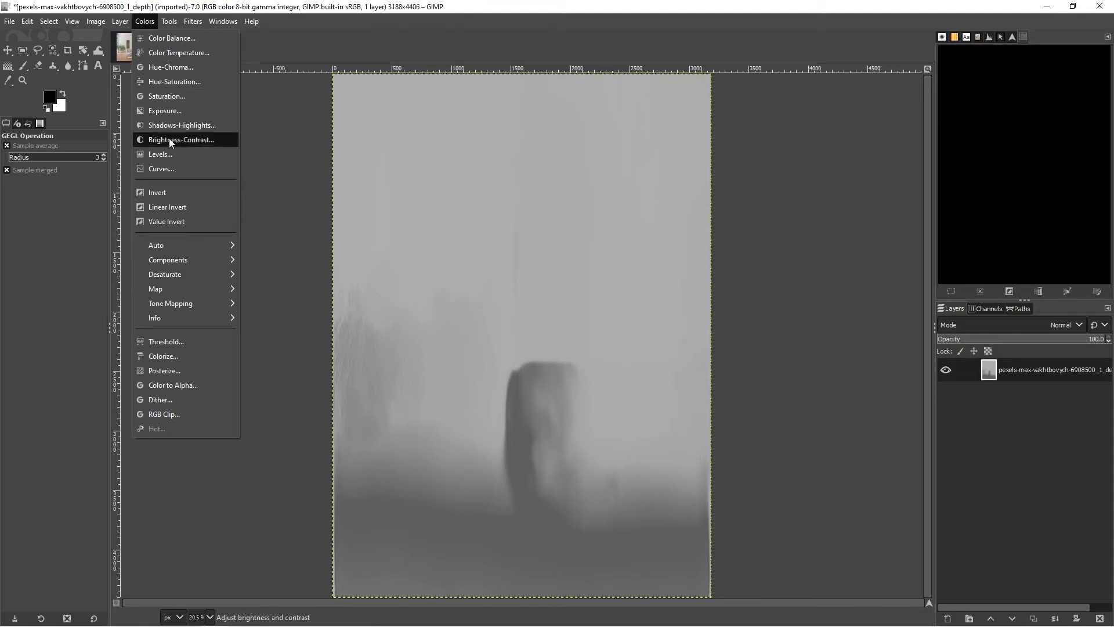
{"action": "left_click", "coordinate": [169, 155]}
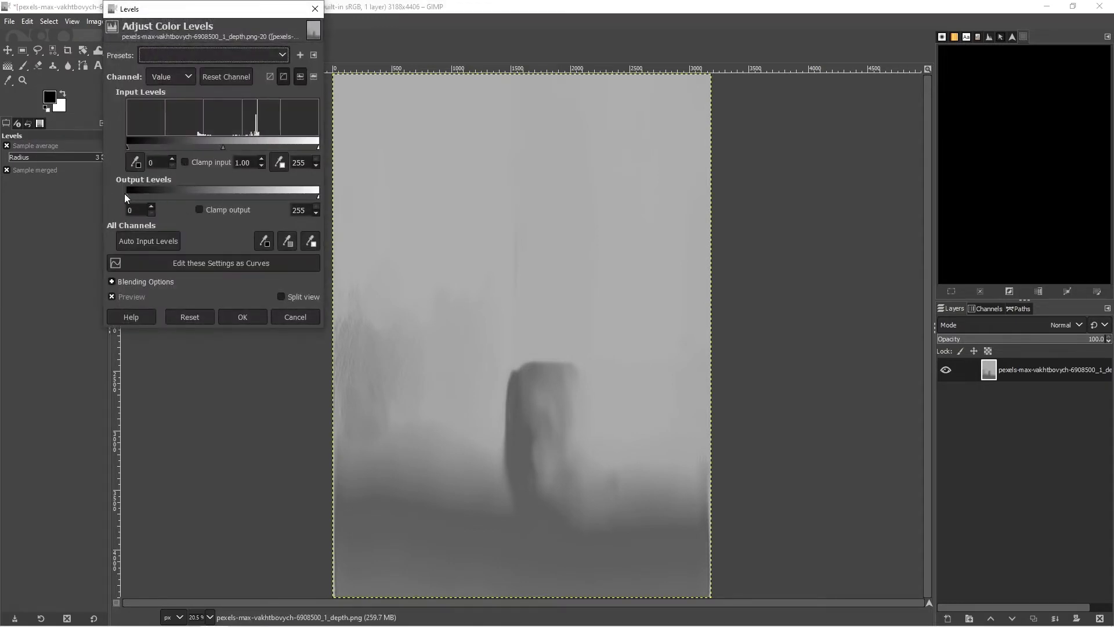
{"action": "mouse_move", "coordinate": [225, 146]}
{"action": "left_mouse_down"}
{"action": "mouse_move", "coordinate": [205, 145]}
{"action": "mouse_move", "coordinate": [239, 146]}
{"action": "left_mouse_up"}
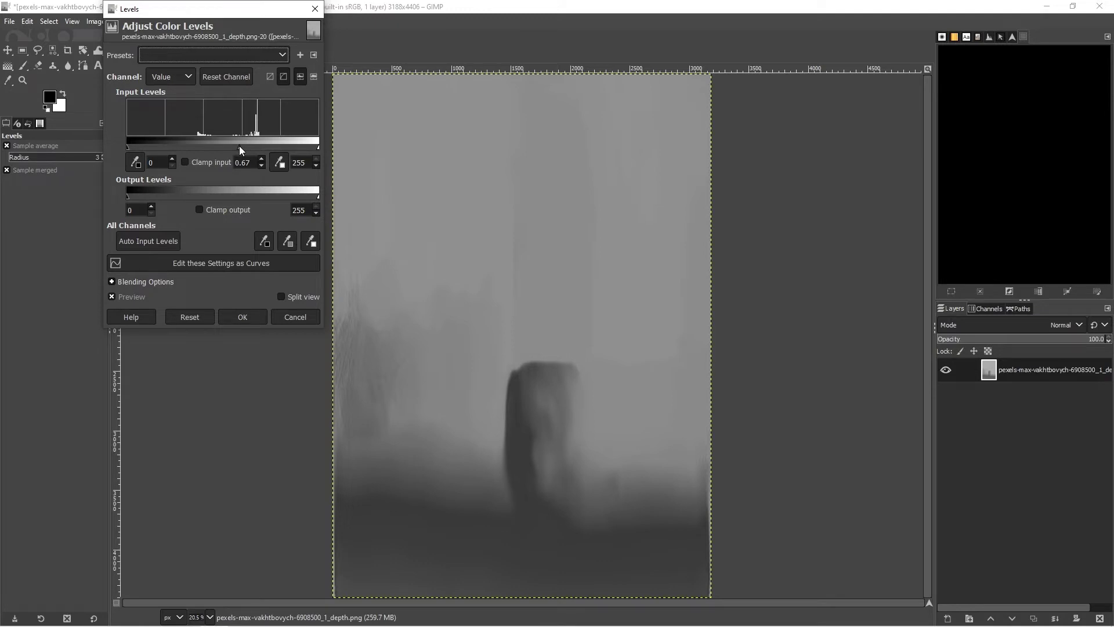
{"action": "left_click", "coordinate": [253, 313]}
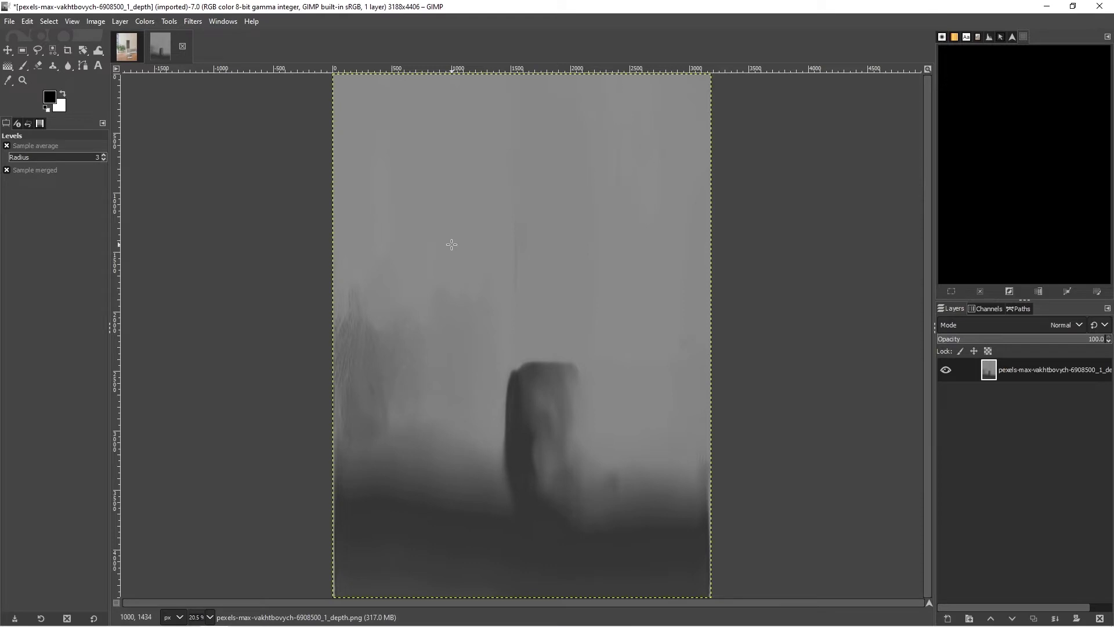
- Select all of the depth map and copy it
{"action": "left_click", "coordinate": [65, 21]}
{"action": "mouse_move", "coordinate": [58, 21]}
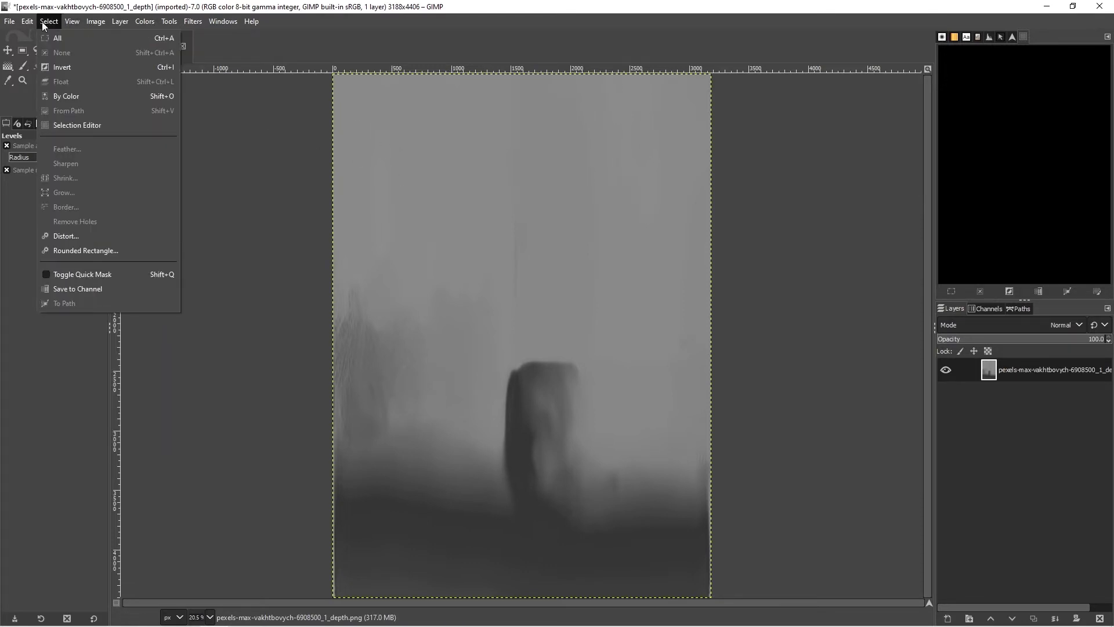
{"action": "left_click", "coordinate": [67, 39]}
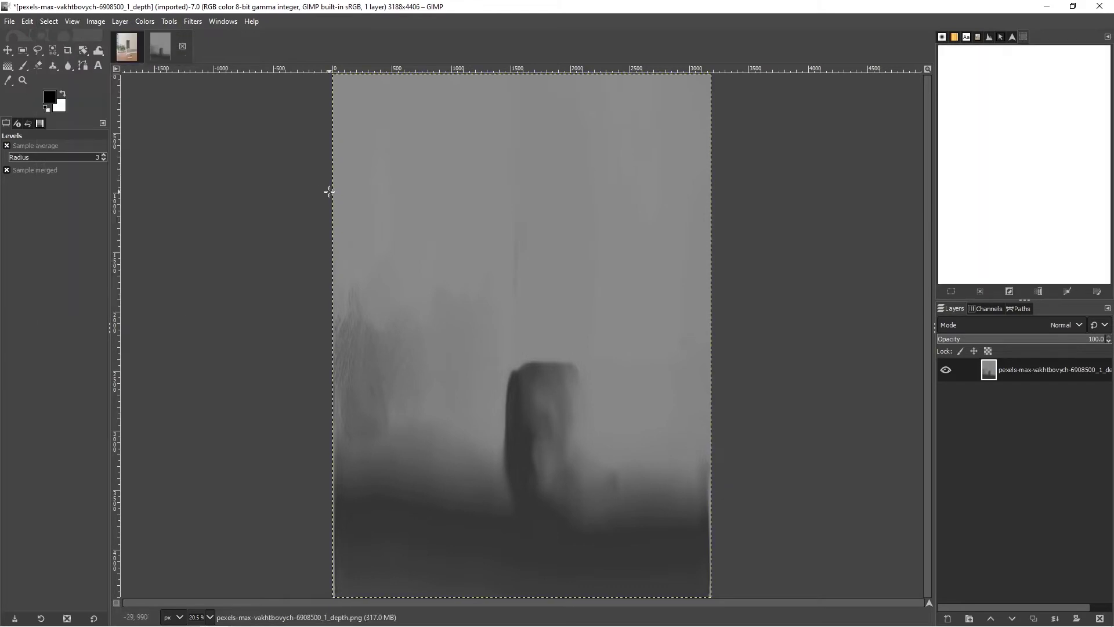
{"action": "key", "text": "ctrl+c"}
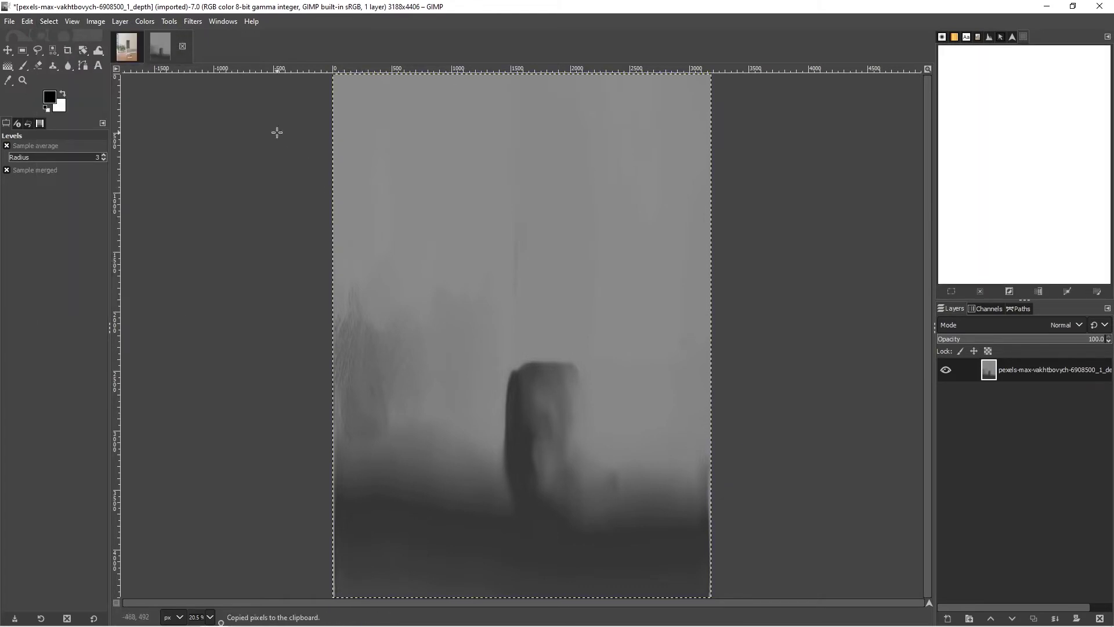
- Paste the depth map into the photo as a hidden new layer and select the photo layer
{"action": "left_click", "coordinate": [126, 51]}
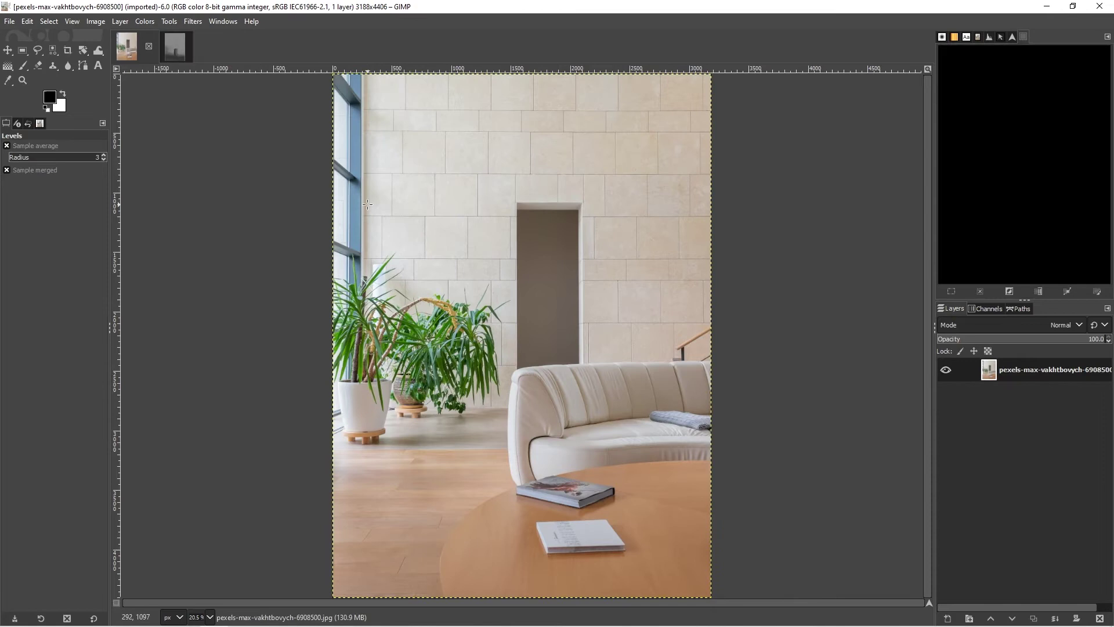
{"action": "key", "text": "ctrl+v"}
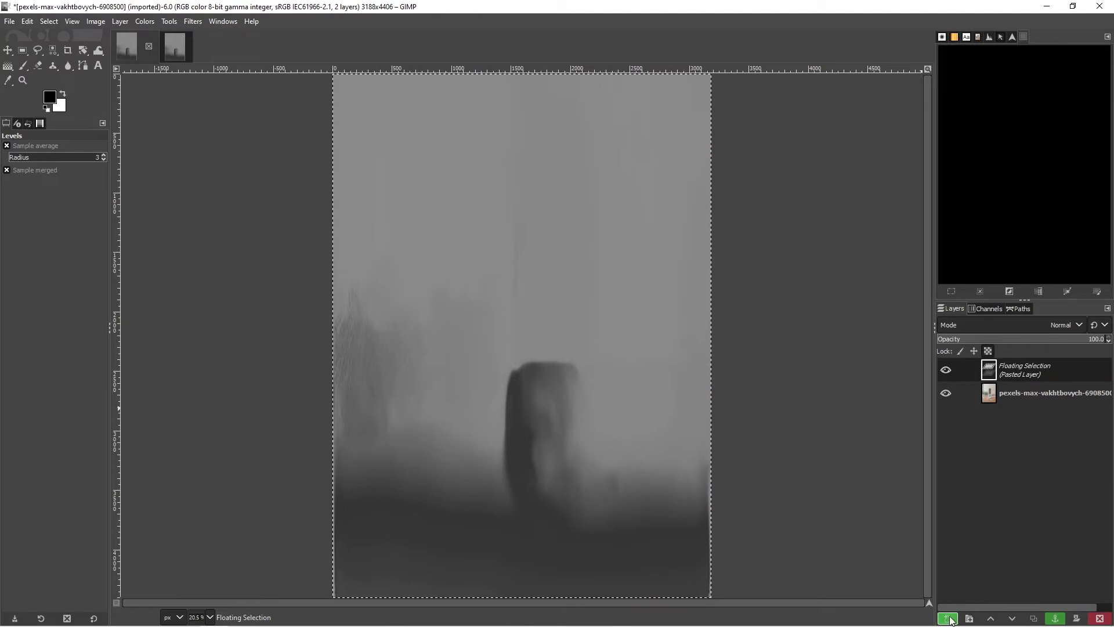
{"action": "left_click", "coordinate": [949, 620]}
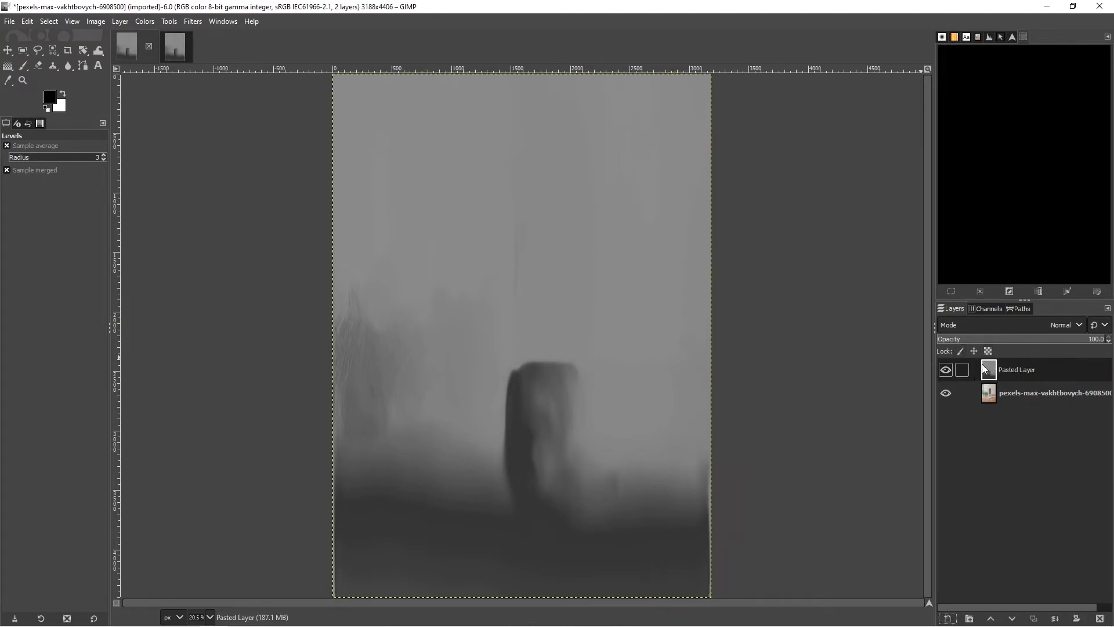
{"action": "left_click", "coordinate": [945, 370]}
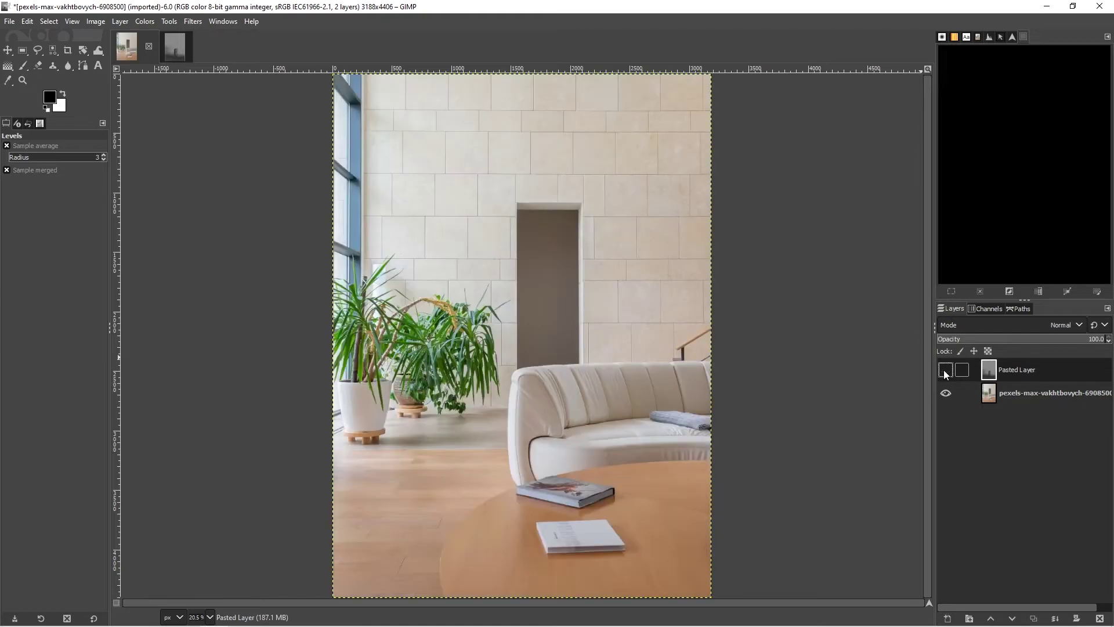
{"action": "left_click", "coordinate": [1013, 393]}
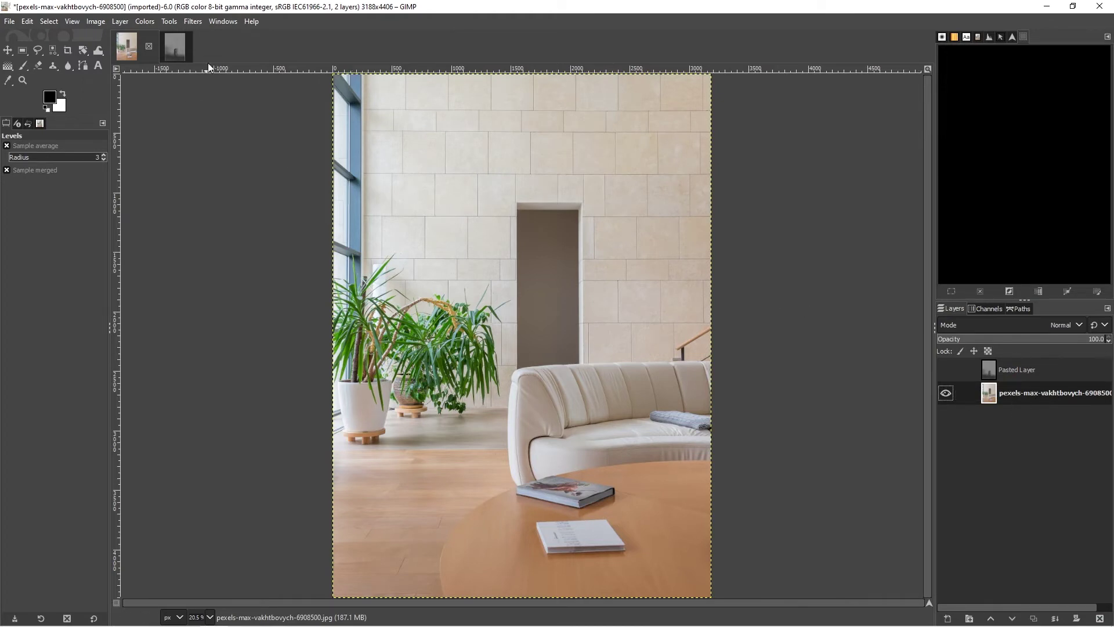
- Start Filters > Blur > Lens Blur with the depth map layer as its Aux Input
{"action": "left_click", "coordinate": [192, 21]}
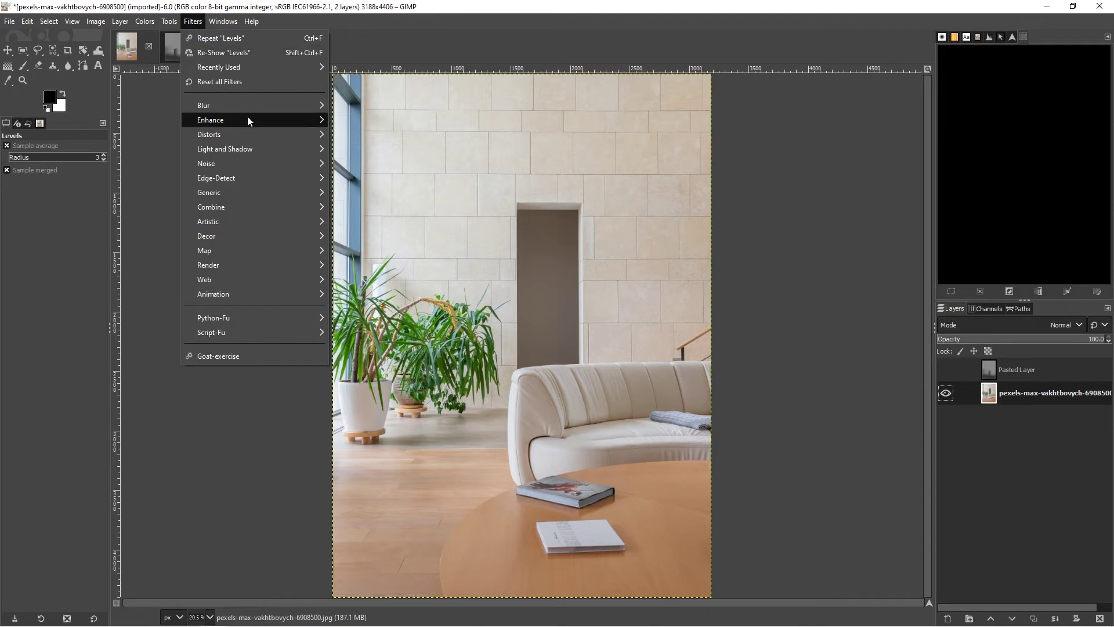
{"action": "mouse_move", "coordinate": [257, 107]}
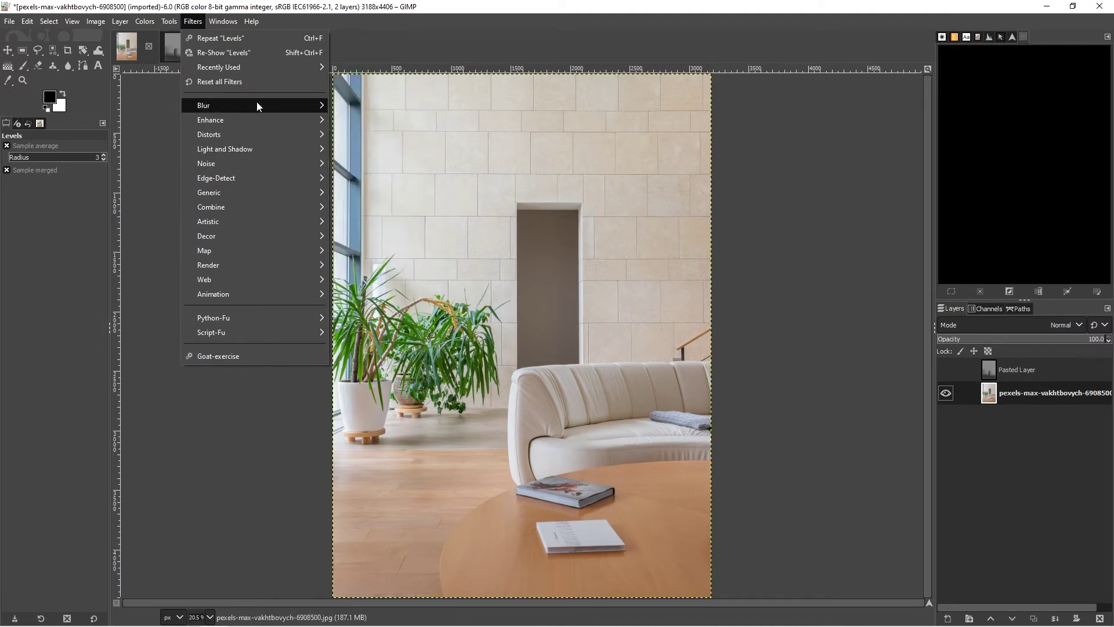
{"action": "left_click", "coordinate": [374, 135]}
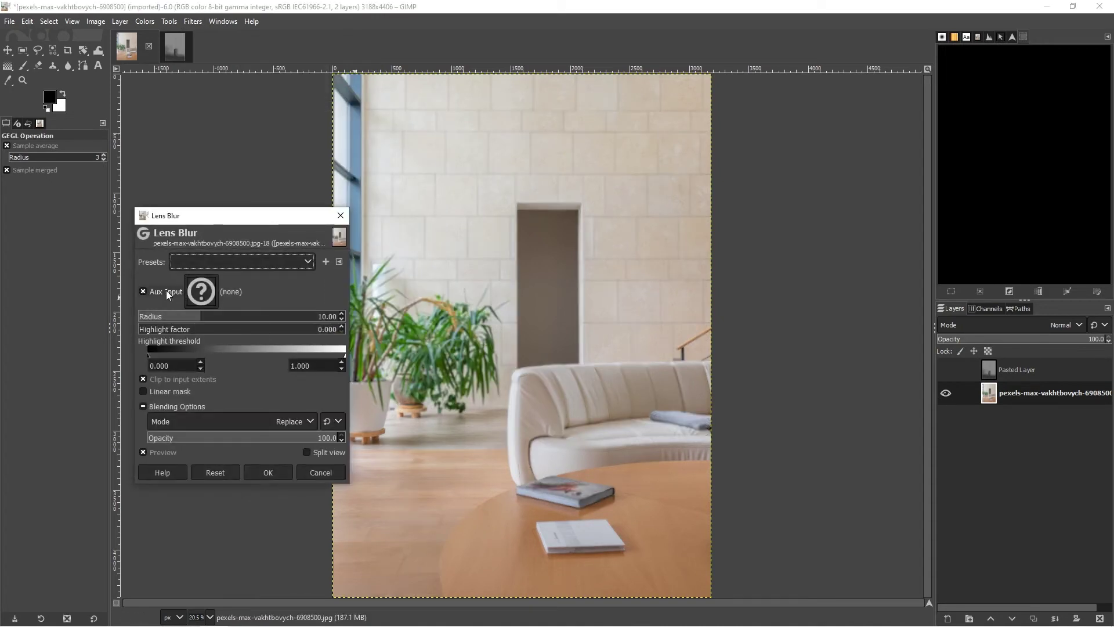
{"action": "left_click", "coordinate": [199, 290]}
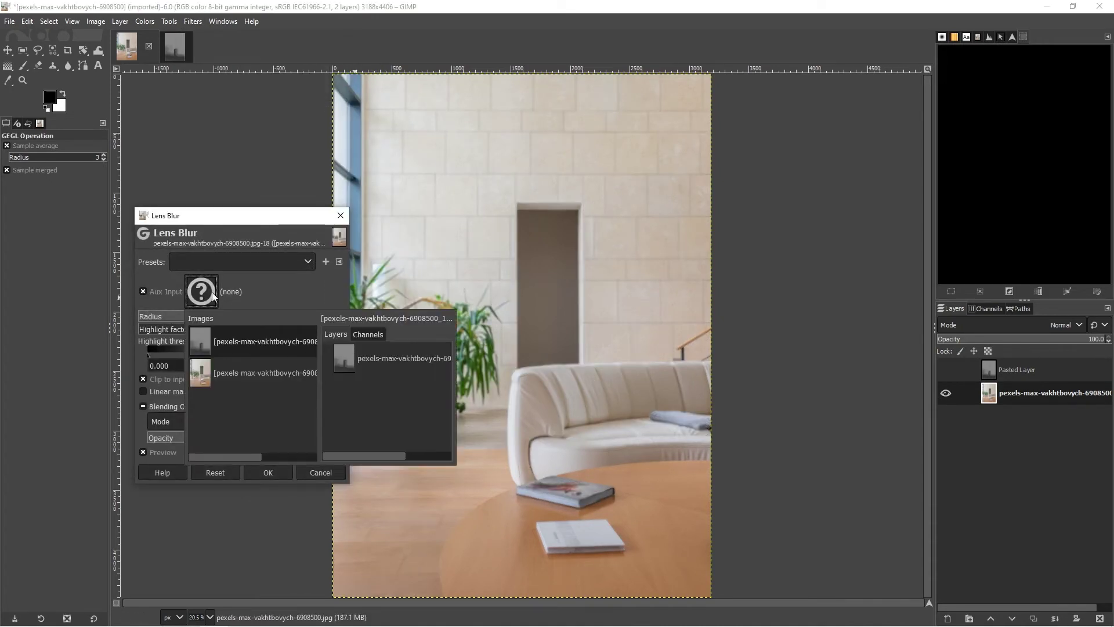
{"action": "left_click", "coordinate": [383, 358]}
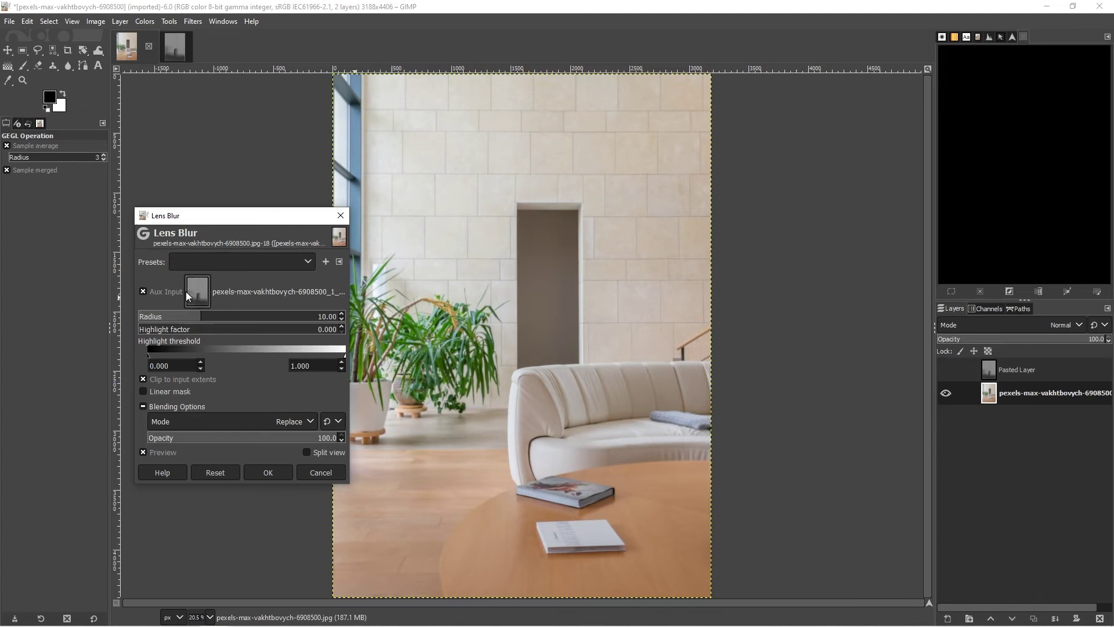
- Enable Linear mask and raise the Lens Blur radius to 89.26
{"action": "left_click", "coordinate": [165, 393]}
{"action": "left_click_drag", "start_coordinate": [200, 321], "coordinate": [295, 324]}
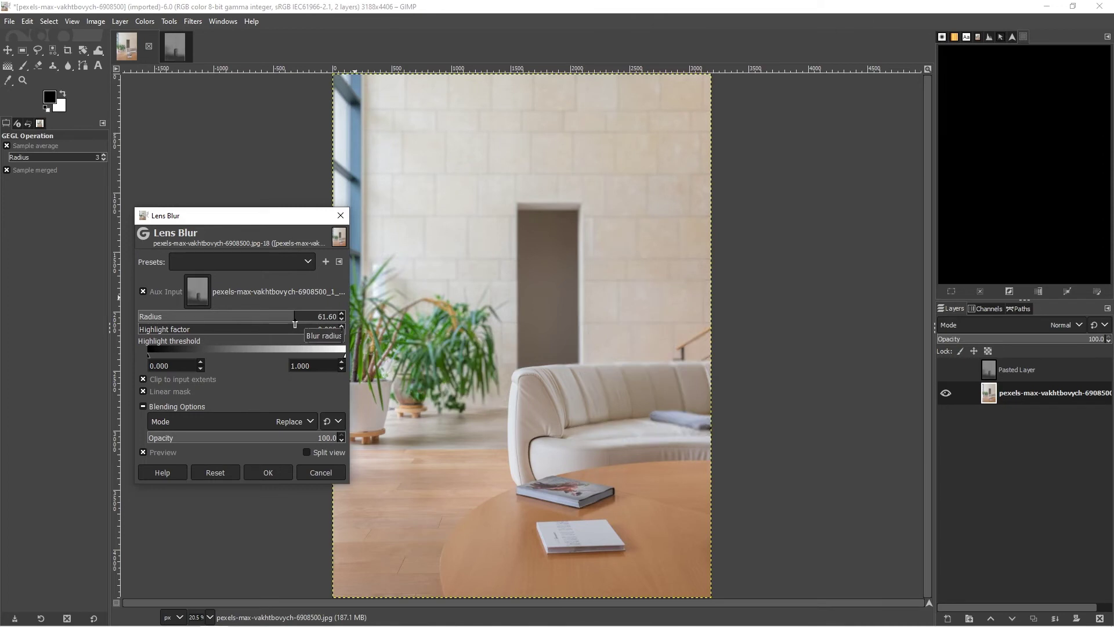
{"action": "left_click_drag", "start_coordinate": [295, 324], "coordinate": [328, 318]}
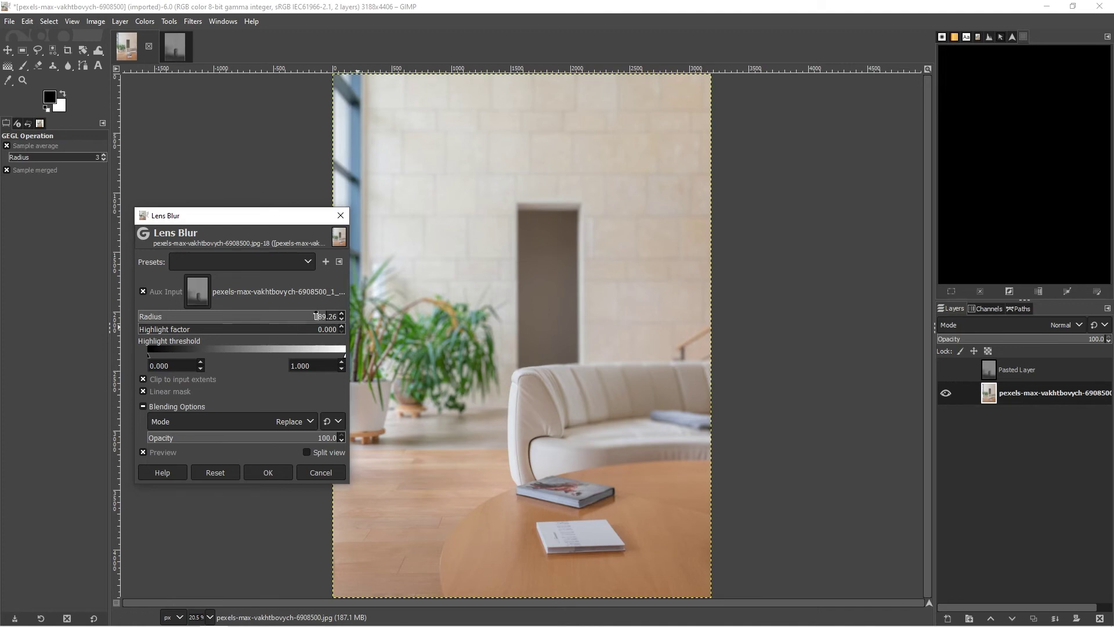
- Toggle the Lens Blur preview off and on to compare with the original photo
{"action": "left_click", "coordinate": [148, 450]}
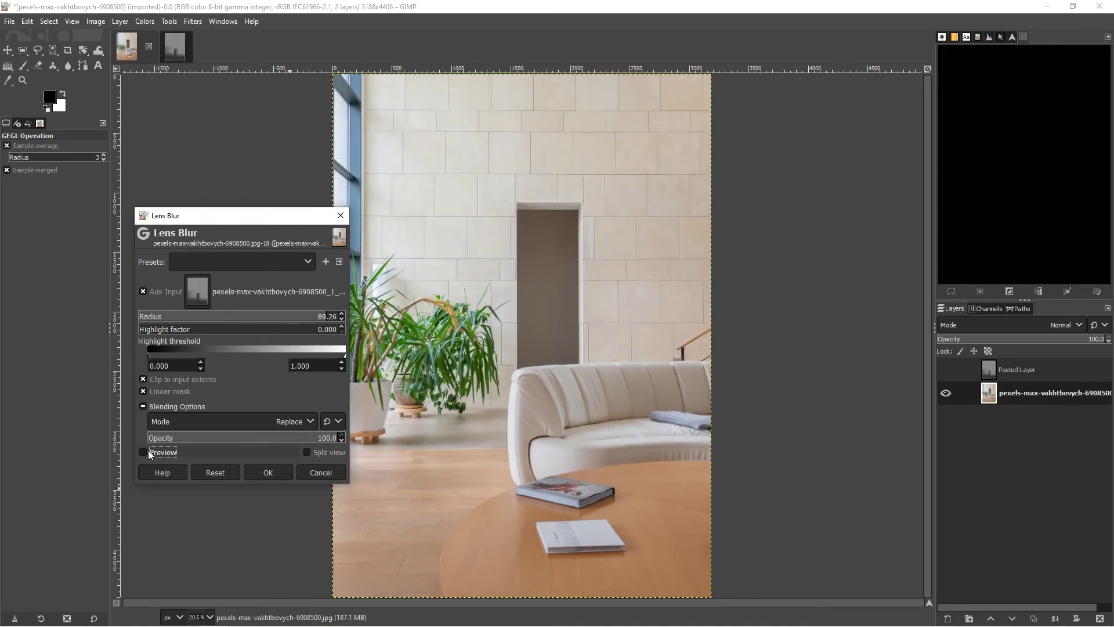
{"action": "left_click", "coordinate": [144, 452]}
{"action": "left_click", "coordinate": [143, 452]}
{"action": "left_click", "coordinate": [144, 452]}
- Inspect the blur in Split view, then apply the Lens Blur at radius 89.26
{"action": "left_click", "coordinate": [307, 452]}
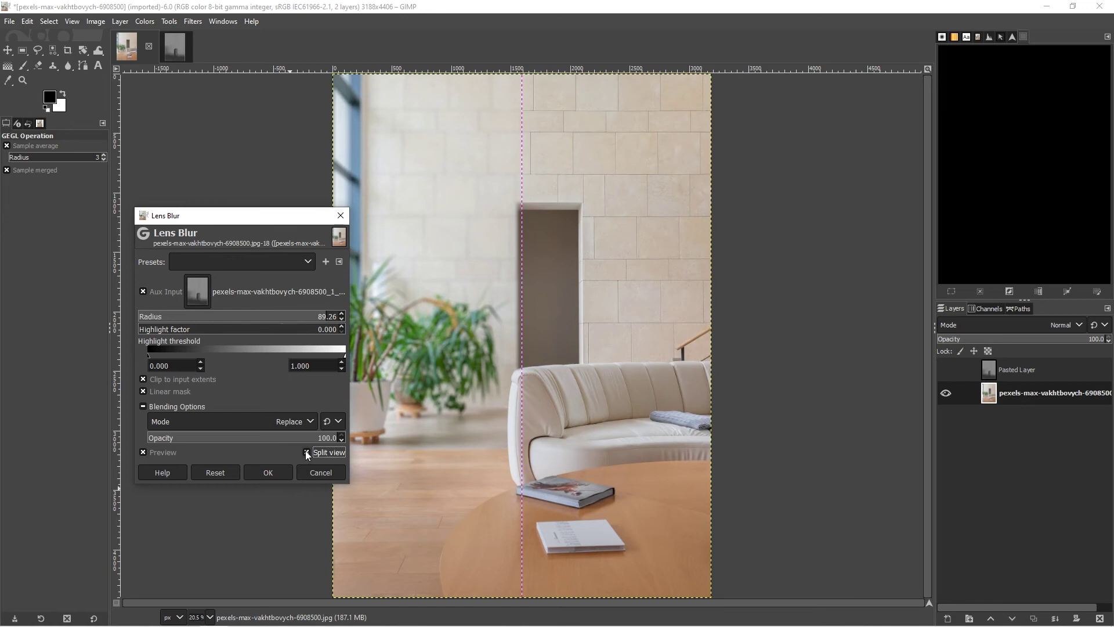
{"action": "mouse_move", "coordinate": [522, 235]}
{"action": "left_mouse_down"}
{"action": "mouse_move", "coordinate": [437, 235]}
{"action": "mouse_move", "coordinate": [672, 243]}
{"action": "mouse_move", "coordinate": [527, 244]}
{"action": "left_mouse_up"}
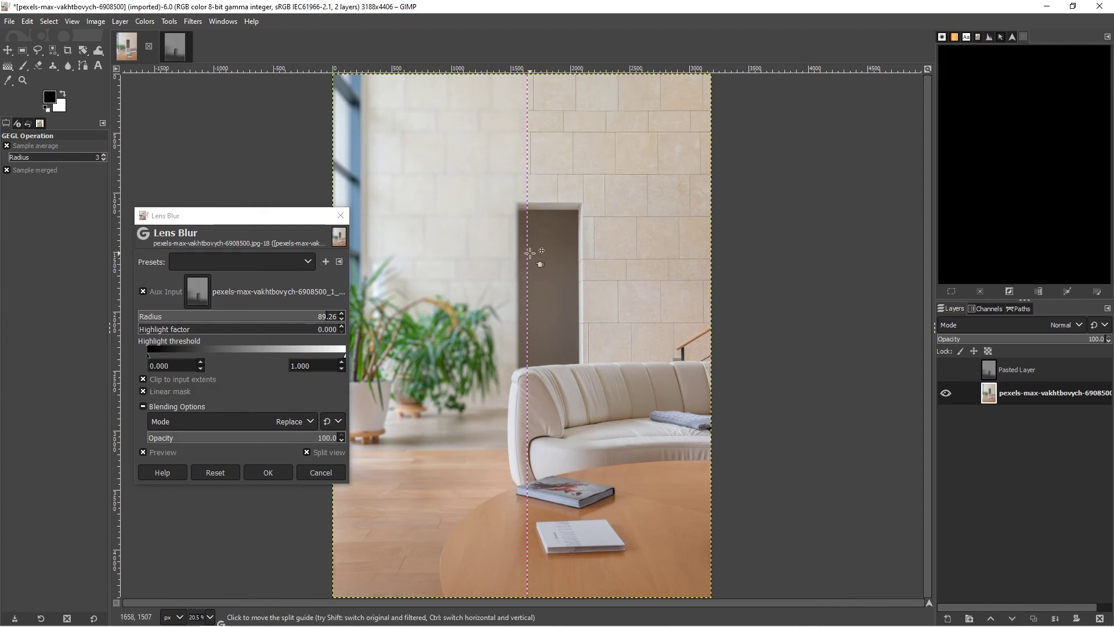
{"action": "left_click_drag", "start_coordinate": [527, 254], "coordinate": [636, 270]}
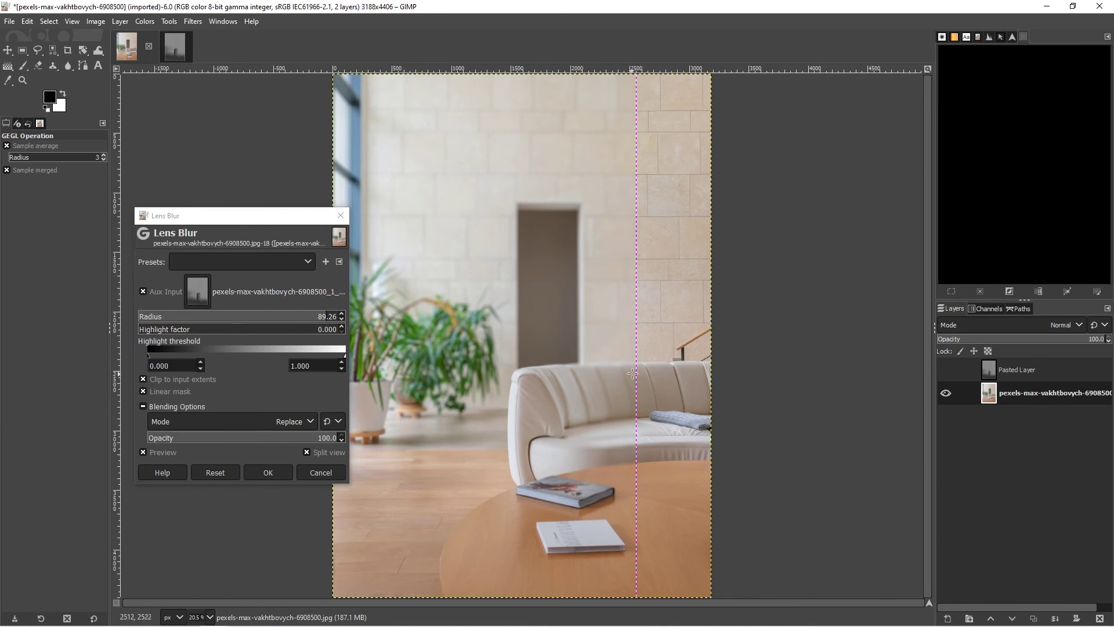
{"action": "left_click", "coordinate": [322, 452]}
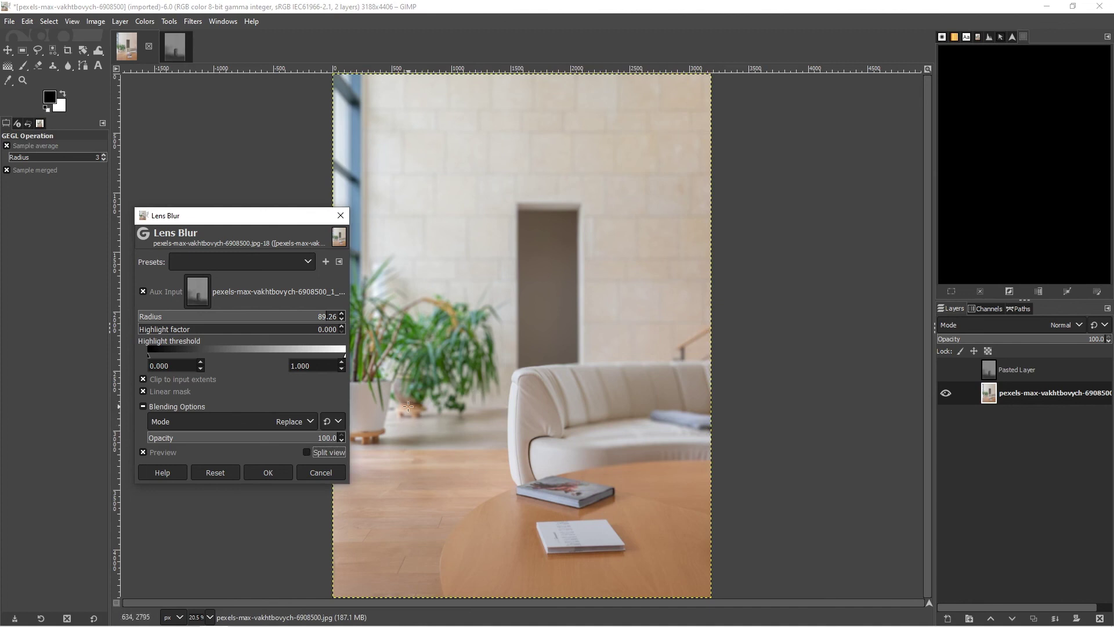
{"action": "left_click", "coordinate": [270, 470]}
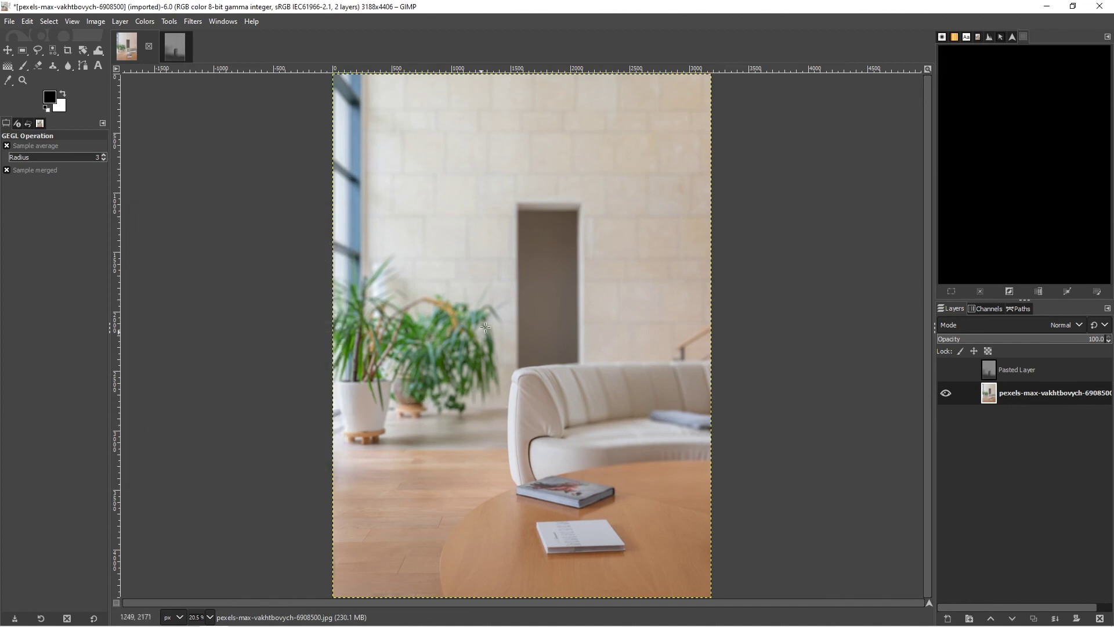